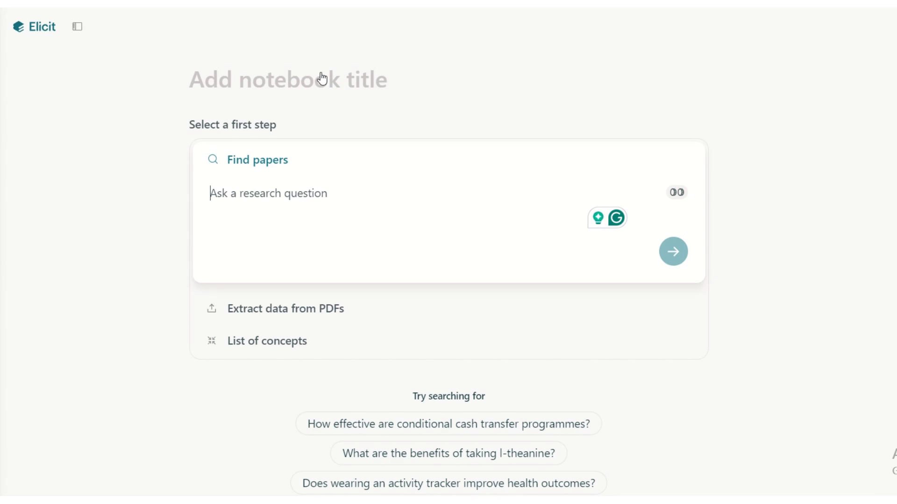
Title the new notebook "Topic idea".
{"action": "left_click", "coordinate": [285, 77]}
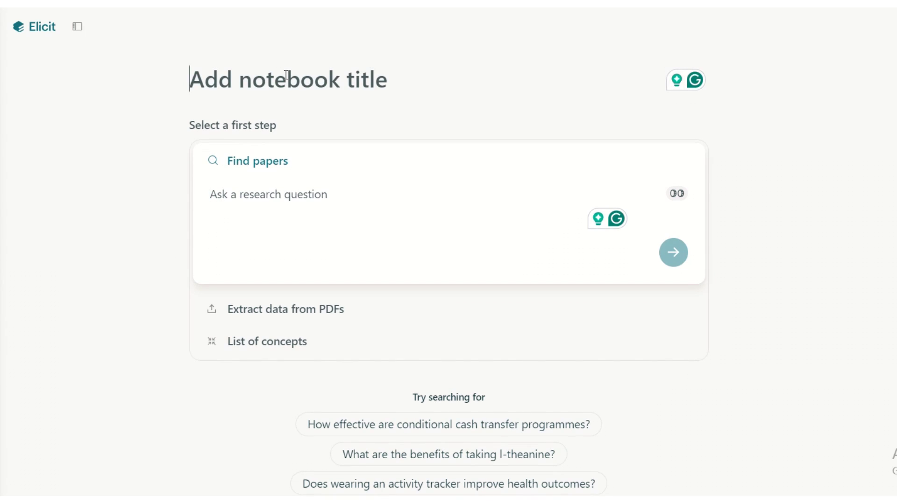
{"action": "type", "text": "Topi"}
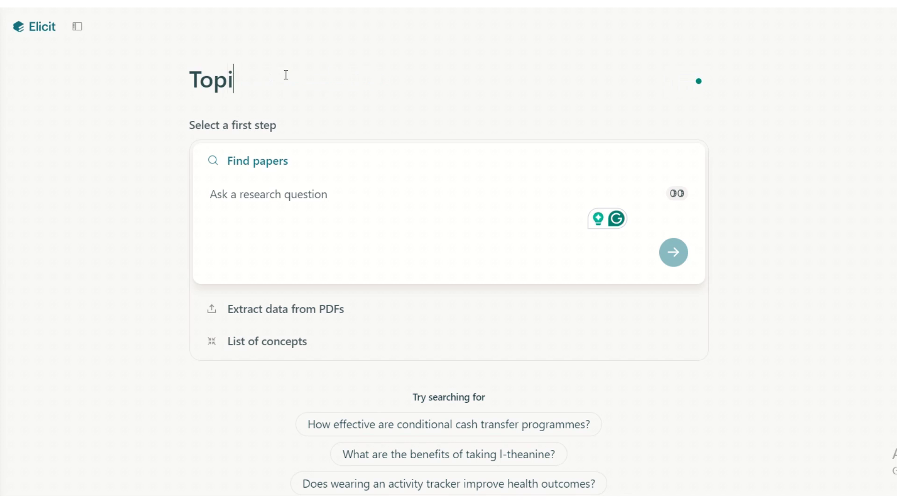
{"action": "type", "text": "c idea"}
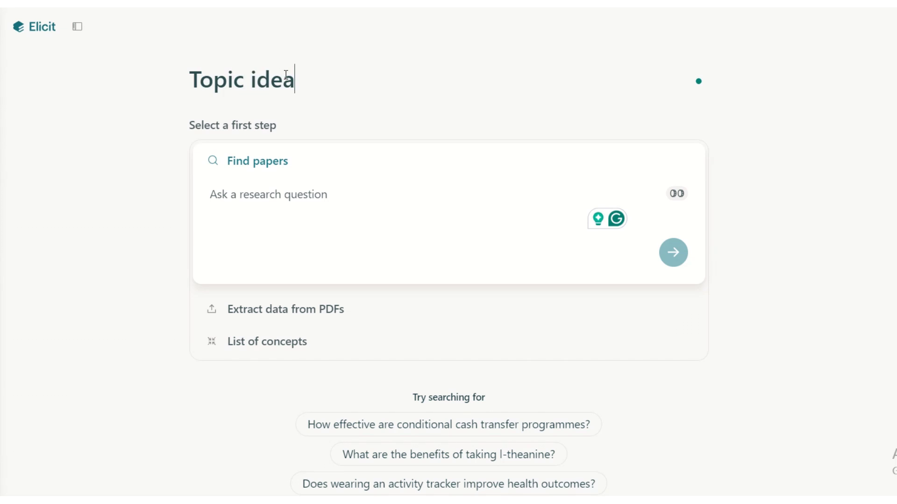
Run a paper search in the notebook for "Football injury".
{"action": "left_click", "coordinate": [342, 197]}
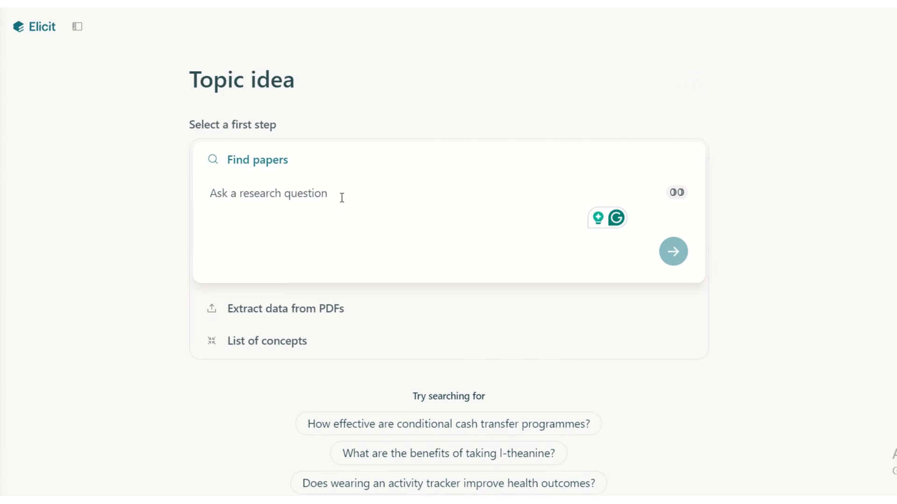
{"action": "type", "text": "Football injury"}
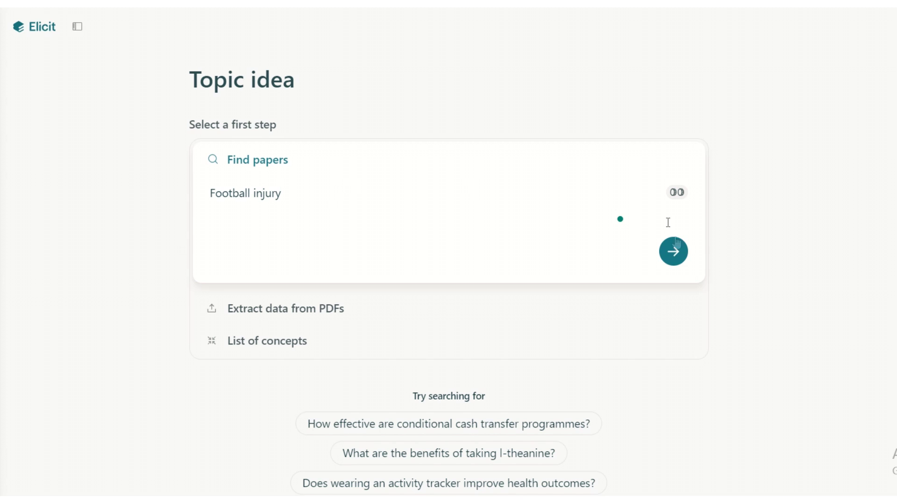
{"action": "left_click", "coordinate": [668, 255]}
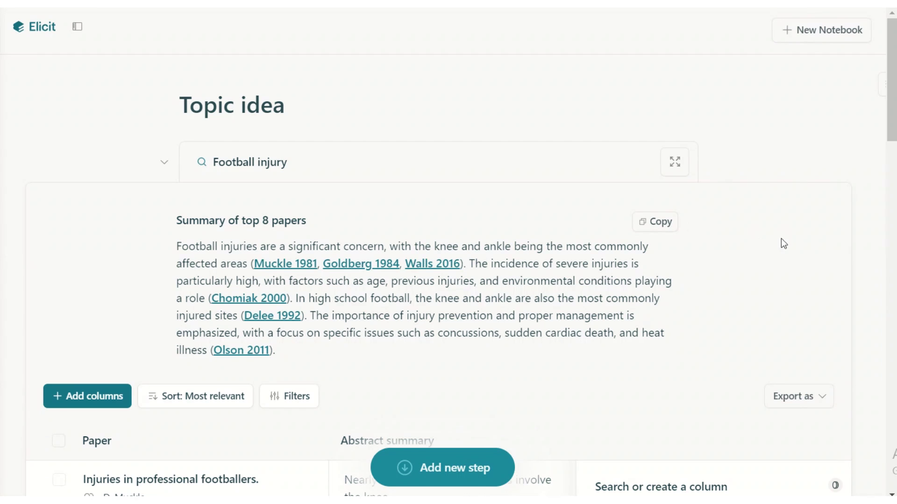
Sort the football injury papers by most recent.
{"action": "scroll", "coordinate": [779, 242], "scroll_direction": "down", "scroll_amount": 5}
{"action": "scroll", "coordinate": [594, 207], "scroll_direction": "down", "scroll_amount": 3}
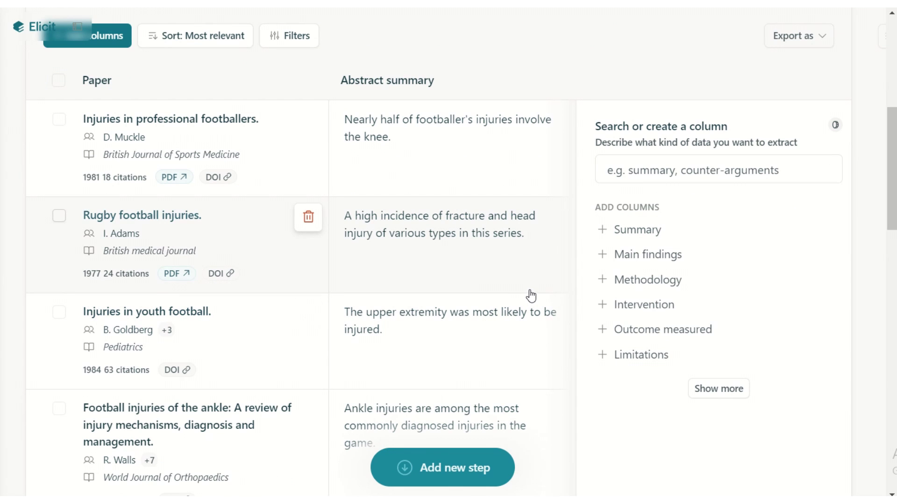
{"action": "scroll", "coordinate": [531, 296], "scroll_direction": "down", "scroll_amount": 3}
{"action": "scroll", "coordinate": [528, 301], "scroll_direction": "up", "scroll_amount": 5}
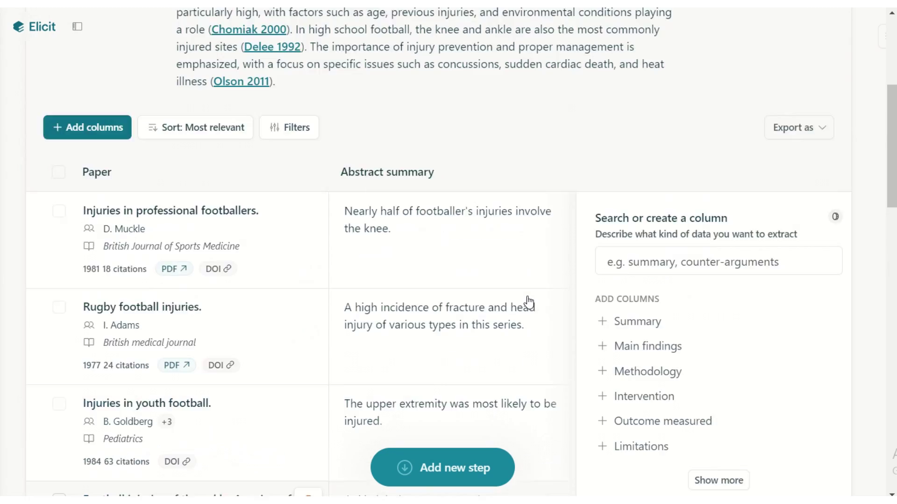
{"action": "scroll", "coordinate": [529, 301], "scroll_direction": "up", "scroll_amount": 1}
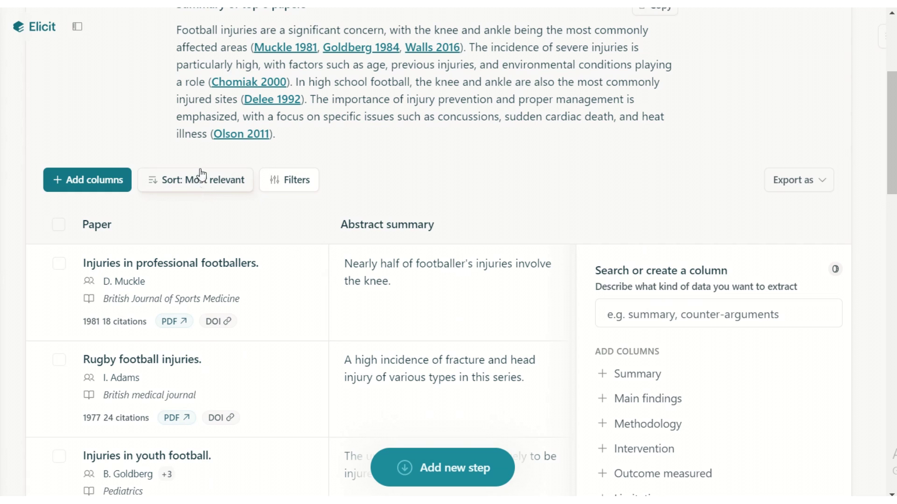
{"action": "left_click", "coordinate": [200, 187]}
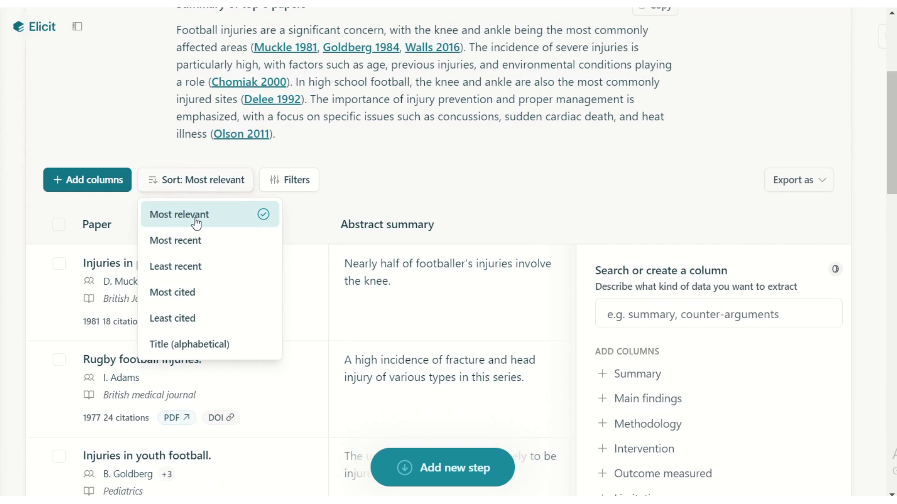
{"action": "left_click", "coordinate": [195, 243]}
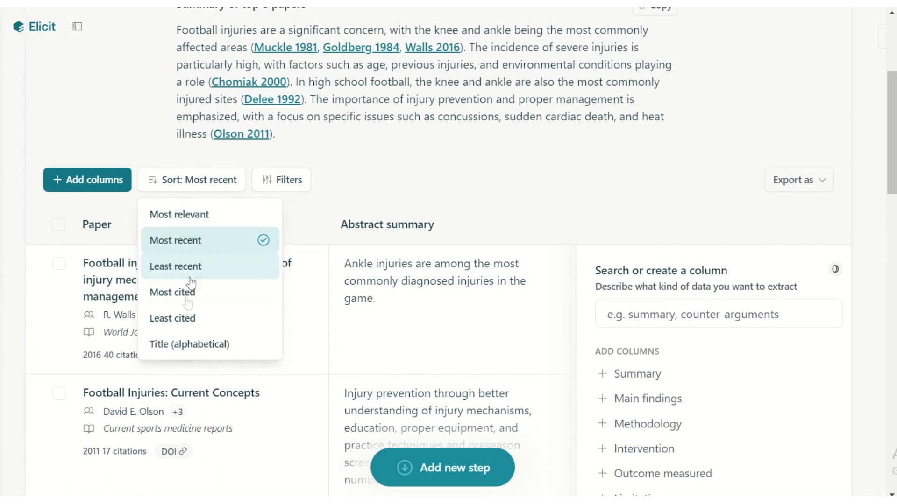
{"action": "left_click", "coordinate": [428, 155]}
Filter the papers to publication years from 2002 to 2024.
{"action": "left_click", "coordinate": [286, 180]}
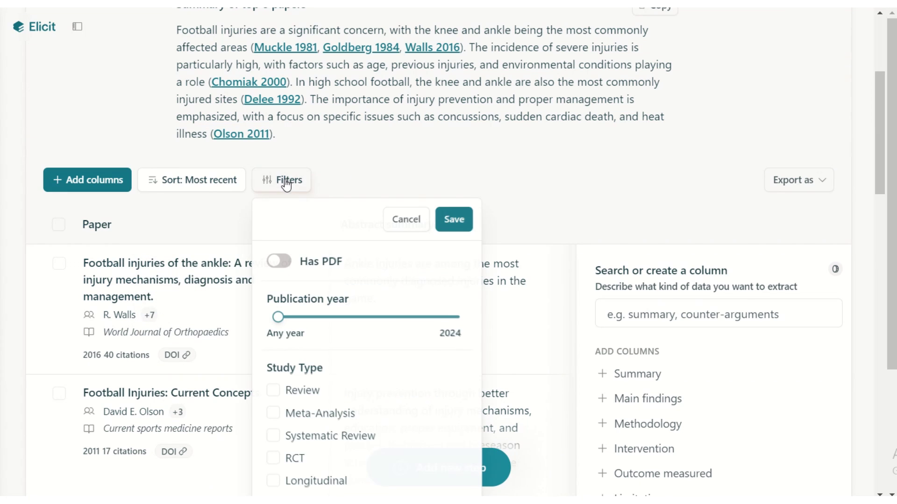
{"action": "left_click_drag", "start_coordinate": [278, 323], "coordinate": [387, 322]}
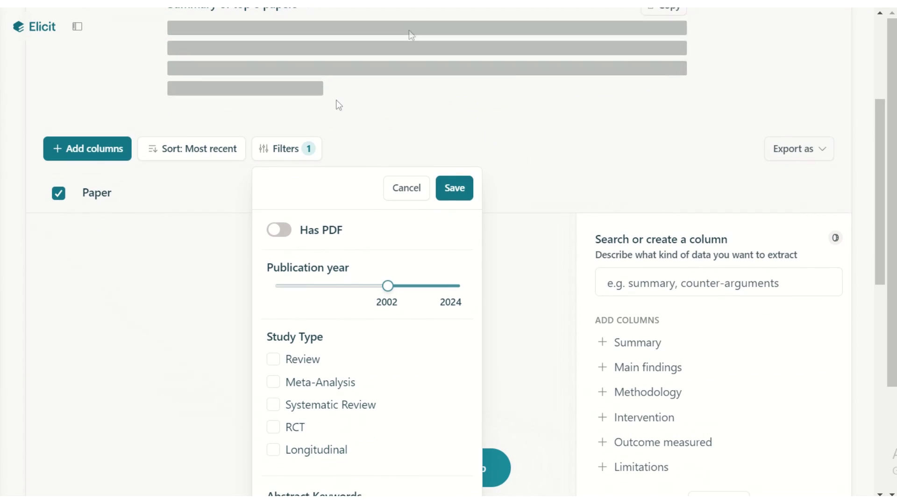
{"action": "left_click", "coordinate": [776, 139]}
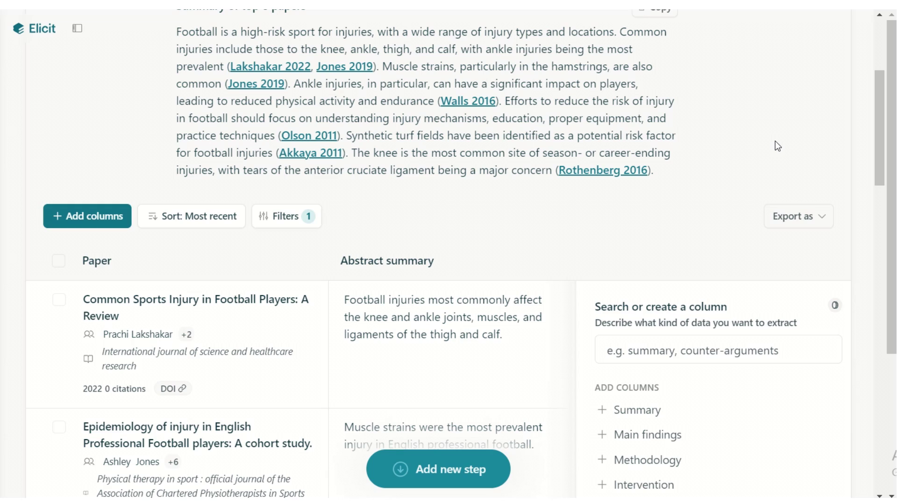
Discard the paper "Football injuries on synthetic turf fields." from the results table.
{"action": "scroll", "coordinate": [774, 141], "scroll_direction": "down", "scroll_amount": 2}
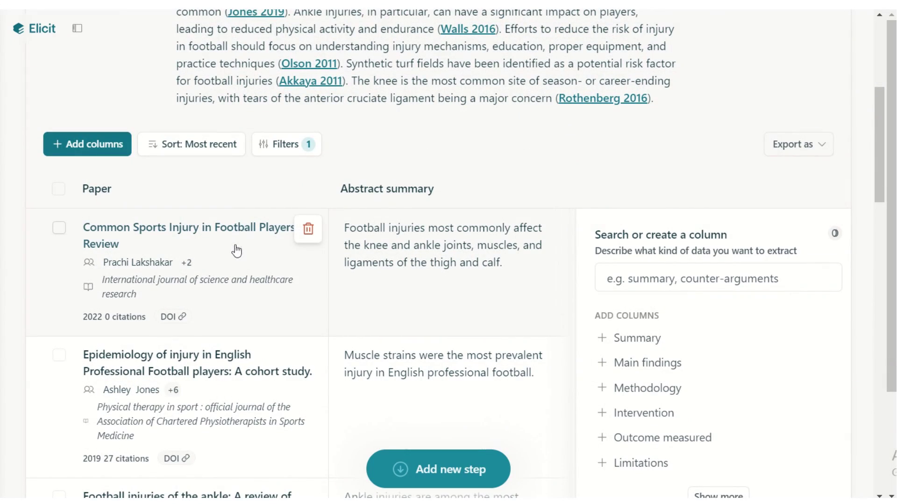
{"action": "scroll", "coordinate": [235, 251], "scroll_direction": "down", "scroll_amount": 5}
{"action": "scroll", "coordinate": [236, 262], "scroll_direction": "down", "scroll_amount": 4}
{"action": "scroll", "coordinate": [240, 266], "scroll_direction": "down", "scroll_amount": 3}
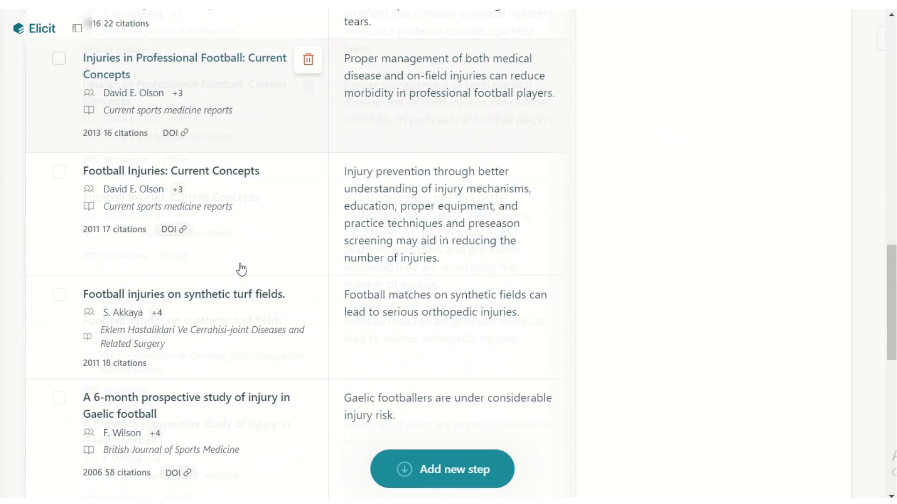
{"action": "scroll", "coordinate": [236, 275], "scroll_direction": "down", "scroll_amount": 1}
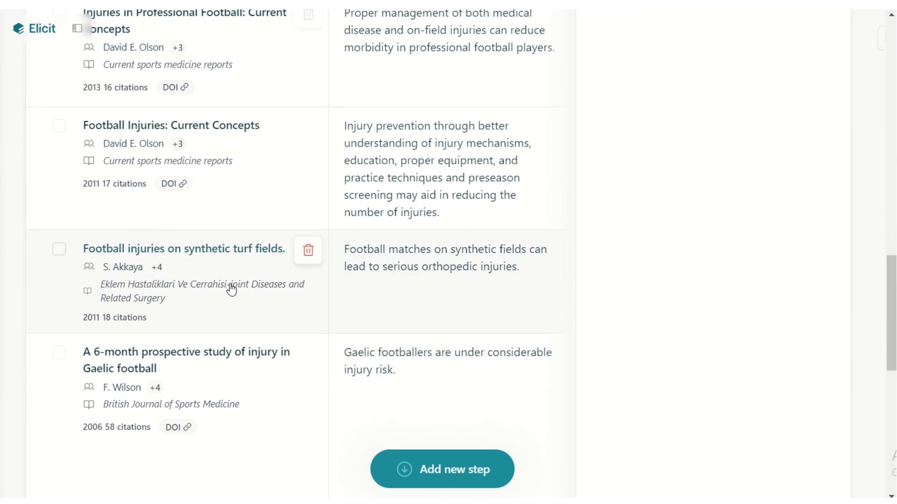
{"action": "left_click", "coordinate": [307, 257]}
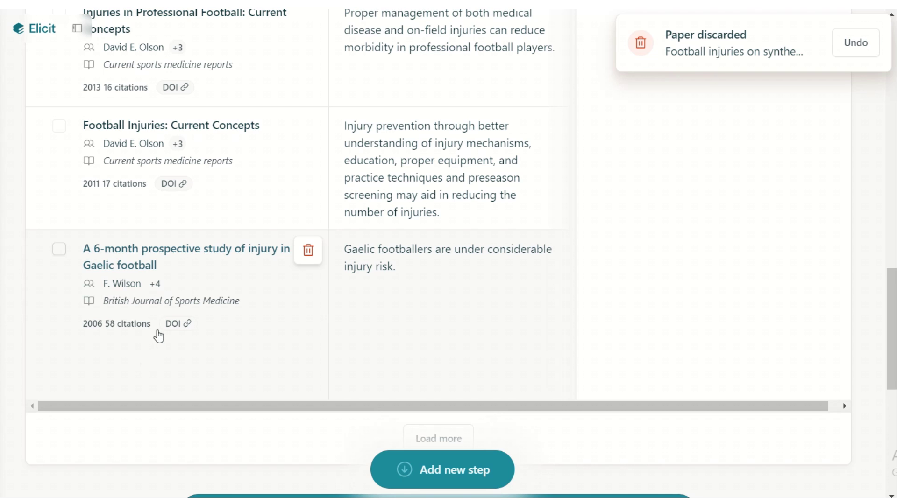
Load more papers into the football injury results table.
{"action": "scroll", "coordinate": [159, 329], "scroll_direction": "down", "scroll_amount": 2}
{"action": "left_click", "coordinate": [437, 297]}
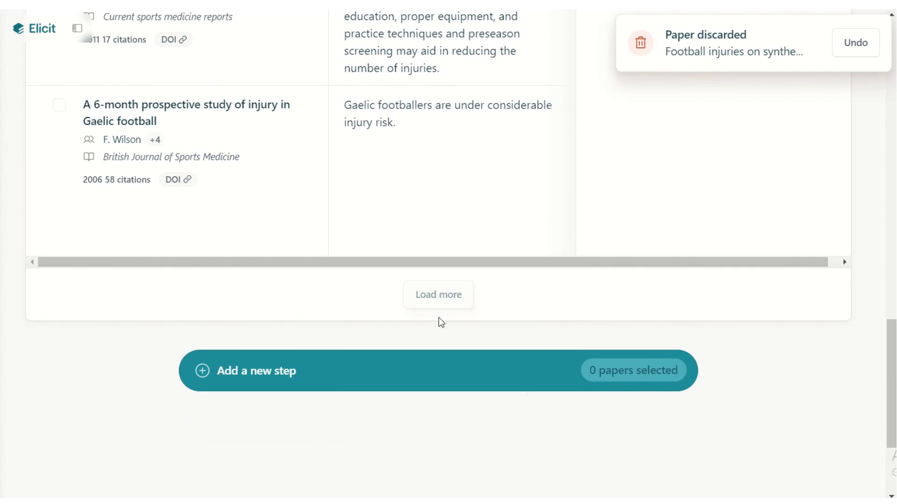
{"action": "scroll", "coordinate": [498, 297], "scroll_direction": "up", "scroll_amount": 10}
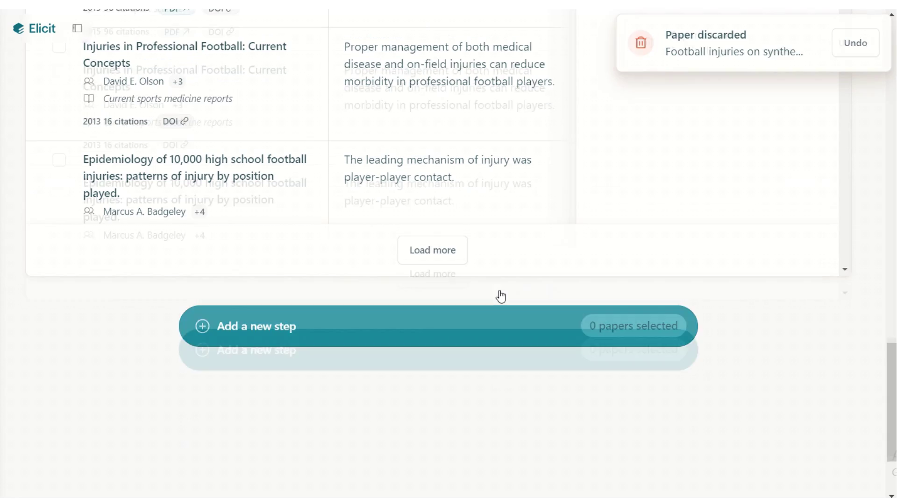
{"action": "scroll", "coordinate": [499, 296], "scroll_direction": "down", "scroll_amount": 2}
Expand the list of suggested columns and add a Methodology column to the results table.
{"action": "scroll", "coordinate": [498, 294], "scroll_direction": "up", "scroll_amount": 8}
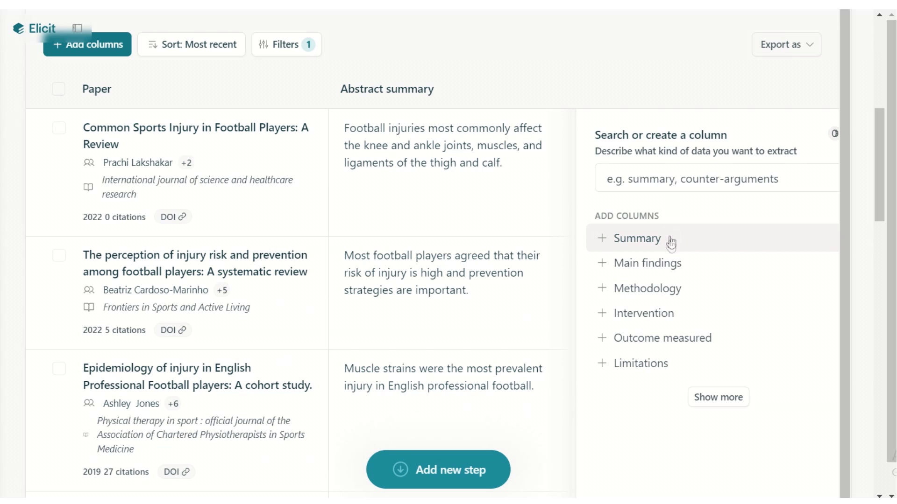
{"action": "left_click", "coordinate": [718, 397]}
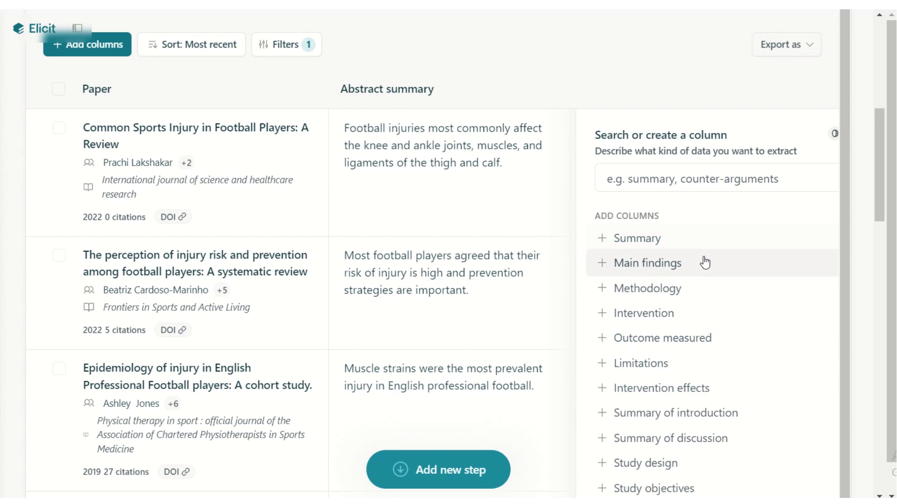
{"action": "scroll", "coordinate": [706, 259], "scroll_direction": "down", "scroll_amount": 2}
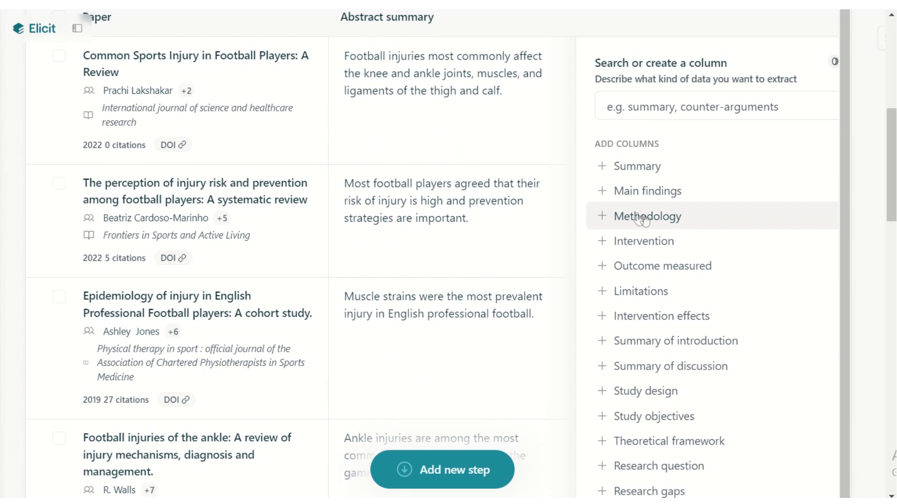
{"action": "left_click", "coordinate": [634, 219]}
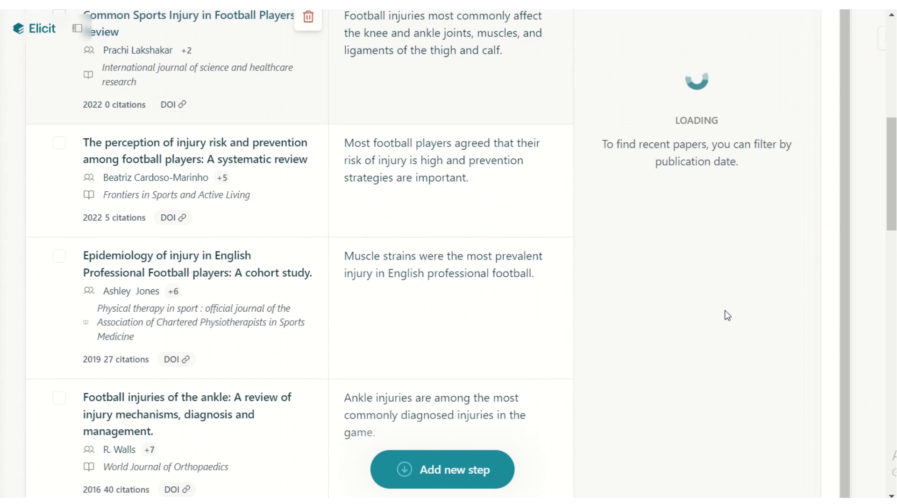
Examine the Methodology entries across the papers and the remaining columns available to add.
{"action": "scroll", "coordinate": [707, 398], "scroll_direction": "down", "scroll_amount": 1}
{"action": "scroll", "coordinate": [696, 399], "scroll_direction": "down", "scroll_amount": 3}
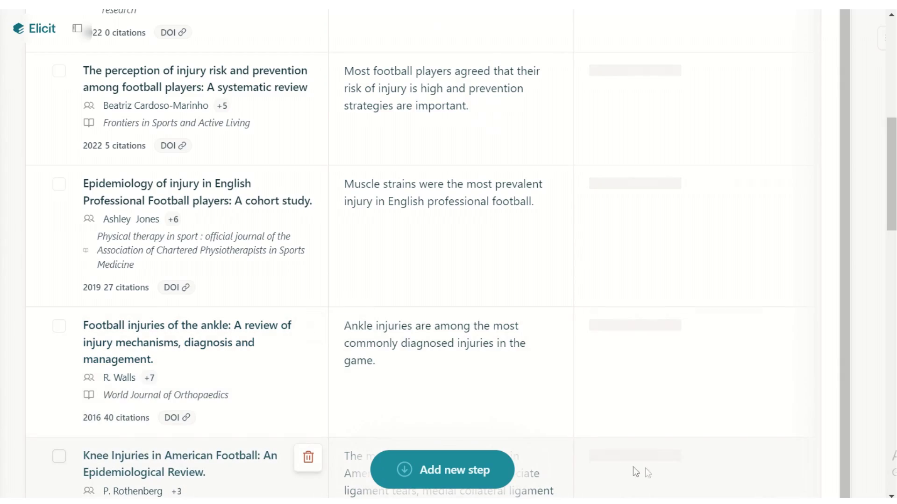
{"action": "scroll", "coordinate": [643, 414], "scroll_direction": "down", "scroll_amount": 2}
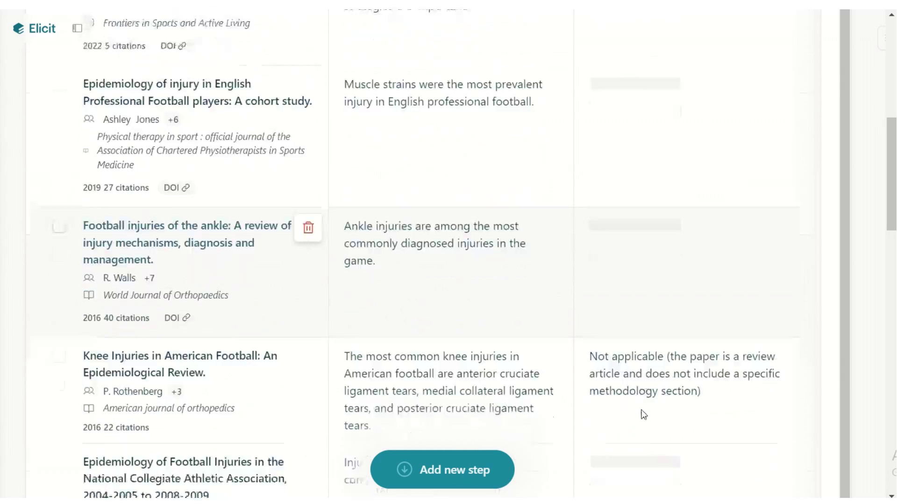
{"action": "scroll", "coordinate": [642, 414], "scroll_direction": "down", "scroll_amount": 4}
{"action": "scroll", "coordinate": [642, 409], "scroll_direction": "up", "scroll_amount": 10}
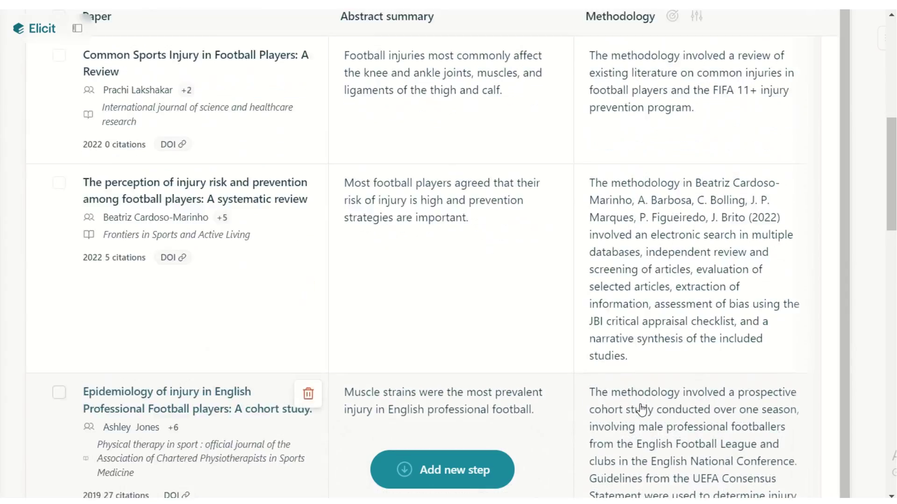
{"action": "scroll", "coordinate": [733, 161], "scroll_direction": "up", "scroll_amount": 8}
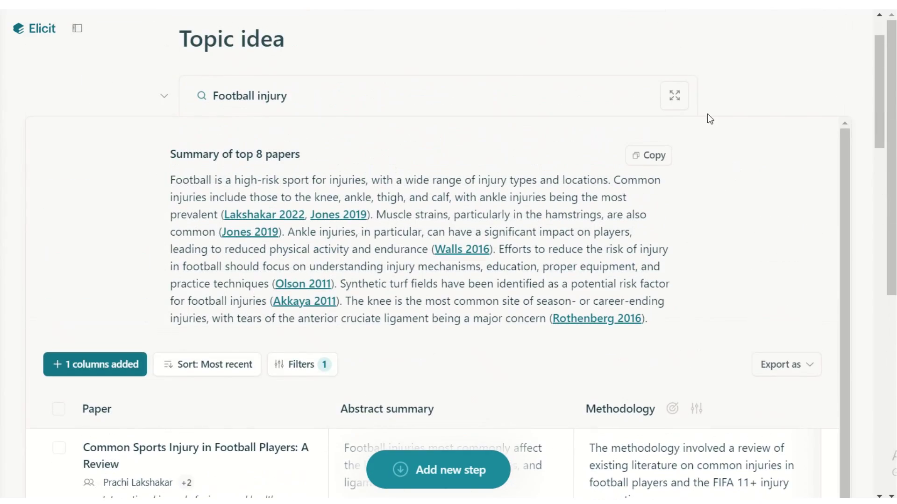
{"action": "scroll", "coordinate": [663, 236], "scroll_direction": "down", "scroll_amount": 8}
{"action": "scroll", "coordinate": [663, 271], "scroll_direction": "down", "scroll_amount": 5}
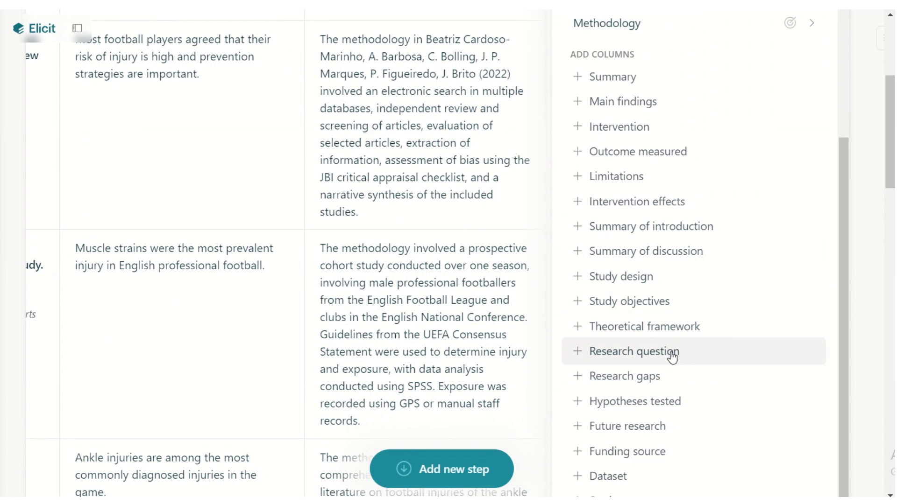
{"action": "scroll", "coordinate": [667, 355], "scroll_direction": "down", "scroll_amount": 2}
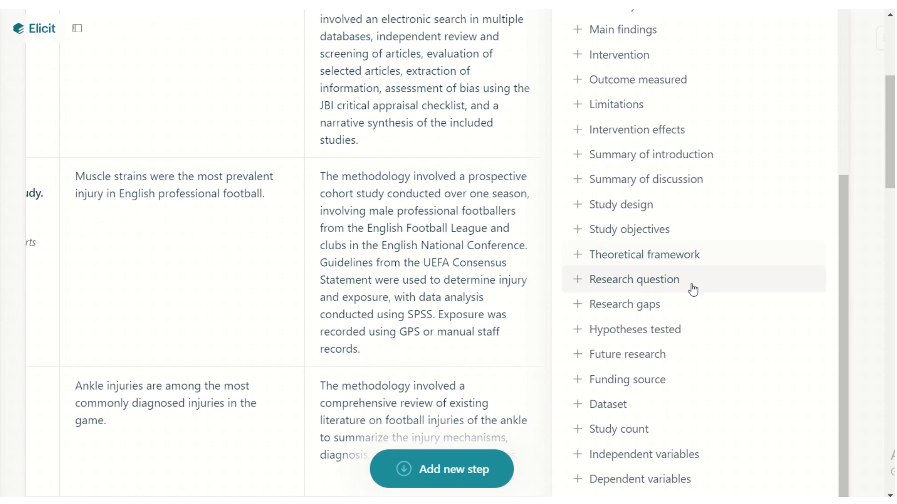
Create a custom column named "injury defintion" in the results table, without a description or instructions.
{"action": "scroll", "coordinate": [678, 439], "scroll_direction": "up", "scroll_amount": 4}
{"action": "scroll", "coordinate": [674, 428], "scroll_direction": "up", "scroll_amount": 5}
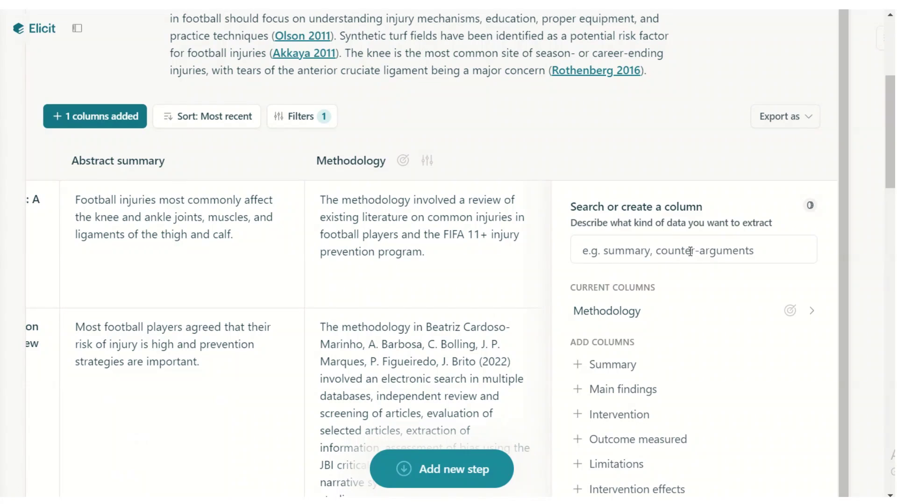
{"action": "type", "text": "injur"}
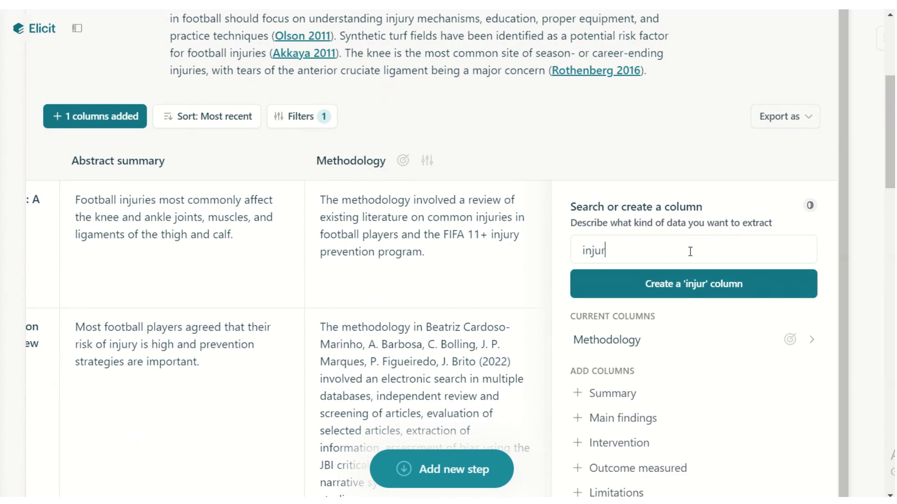
{"action": "type", "text": "y defintion"}
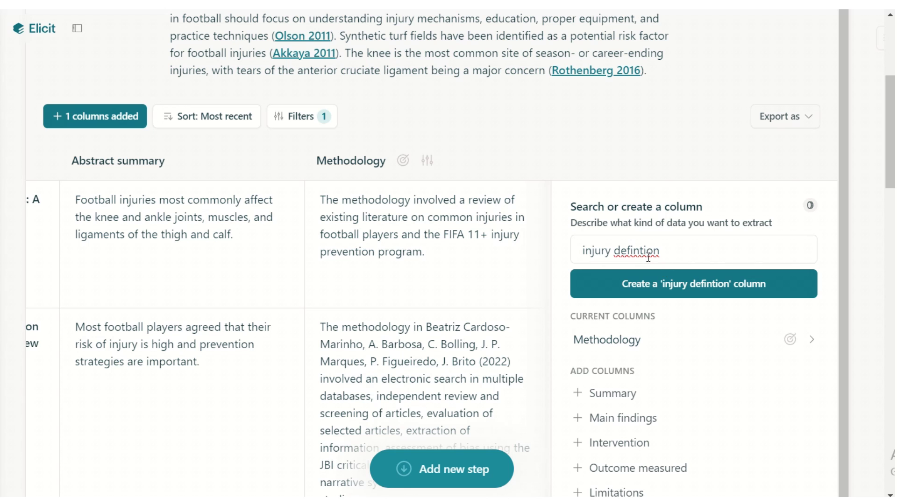
{"action": "left_click", "coordinate": [763, 280]}
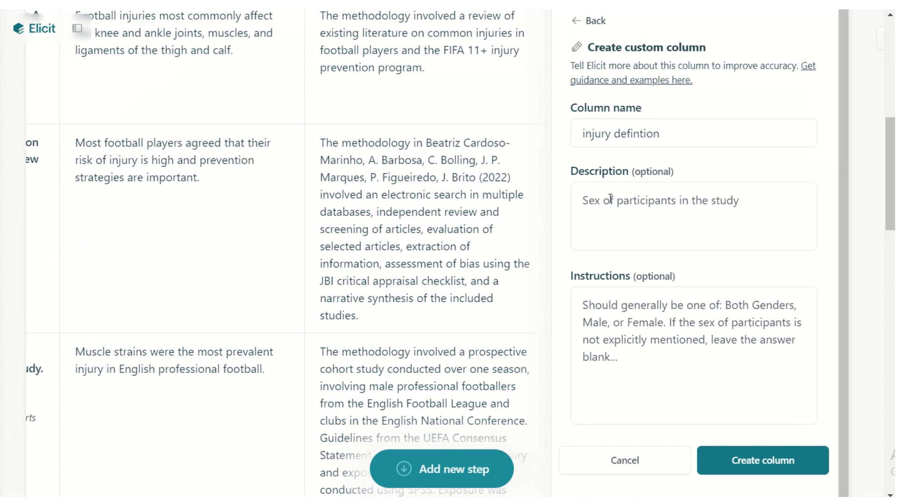
{"action": "left_click", "coordinate": [629, 209]}
{"action": "left_click", "coordinate": [761, 459]}
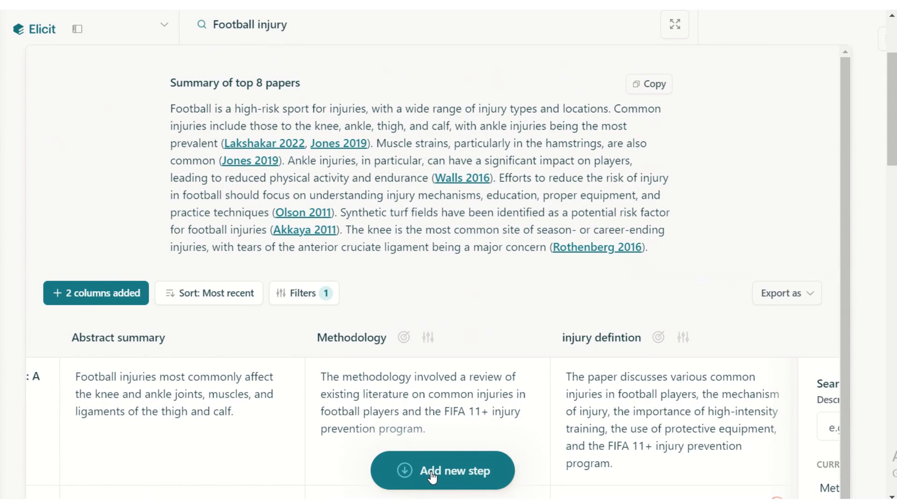
Review the injury definition entries across the papers and add a Future research column to the football injury results table.
{"action": "scroll", "coordinate": [432, 476], "scroll_direction": "down", "scroll_amount": 5}
{"action": "scroll", "coordinate": [254, 157], "scroll_direction": "up", "scroll_amount": 3}
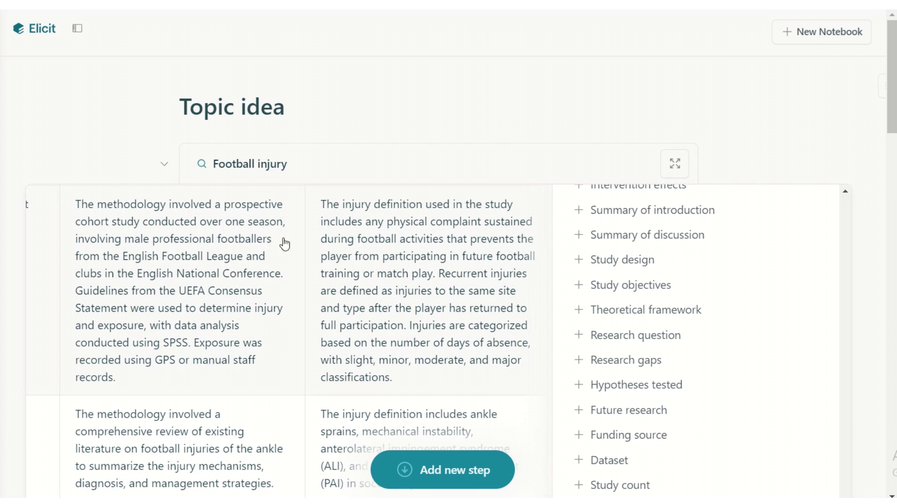
{"action": "scroll", "coordinate": [276, 238], "scroll_direction": "up", "scroll_amount": 8}
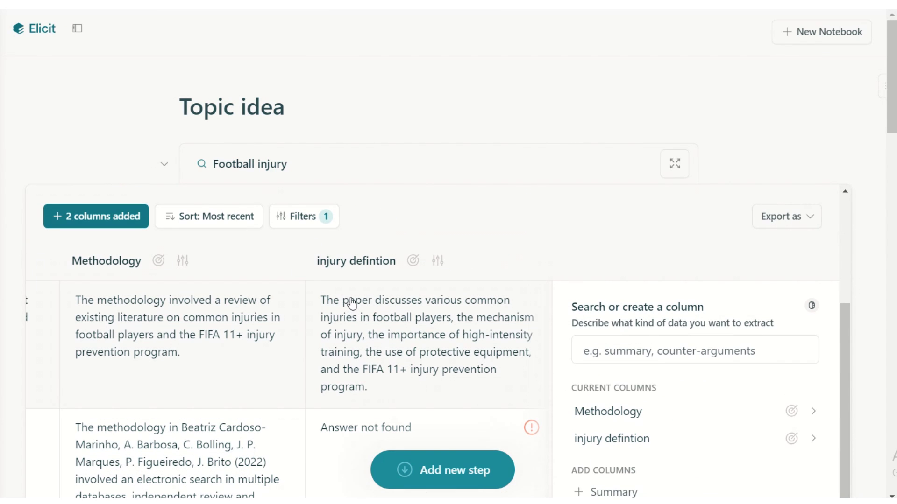
{"action": "scroll", "coordinate": [352, 304], "scroll_direction": "down", "scroll_amount": 8}
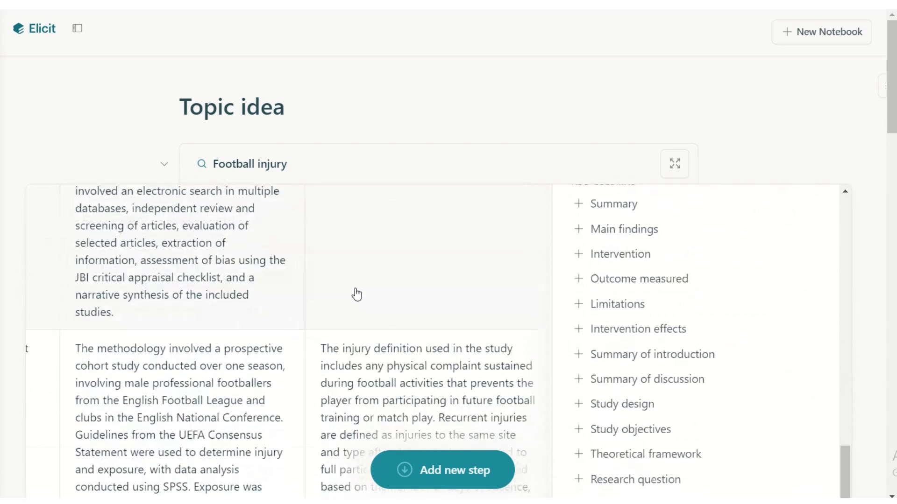
{"action": "scroll", "coordinate": [356, 295], "scroll_direction": "down", "scroll_amount": 2}
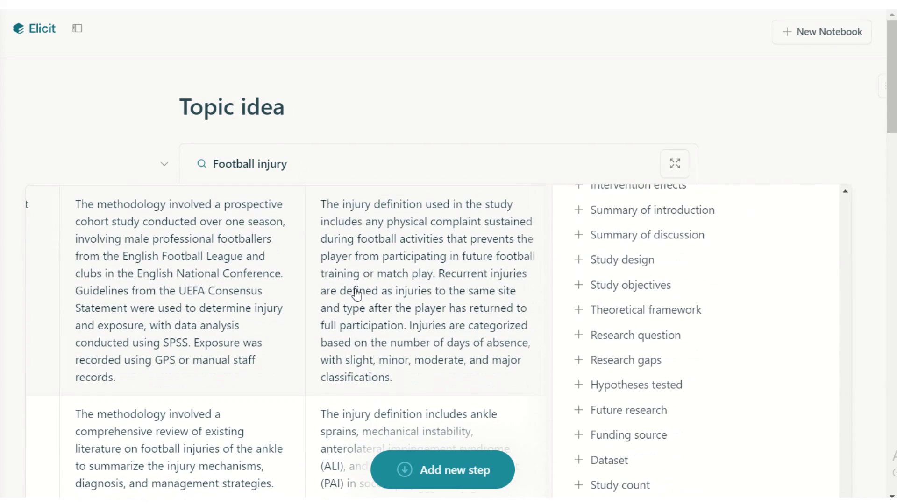
{"action": "left_click", "coordinate": [669, 411]}
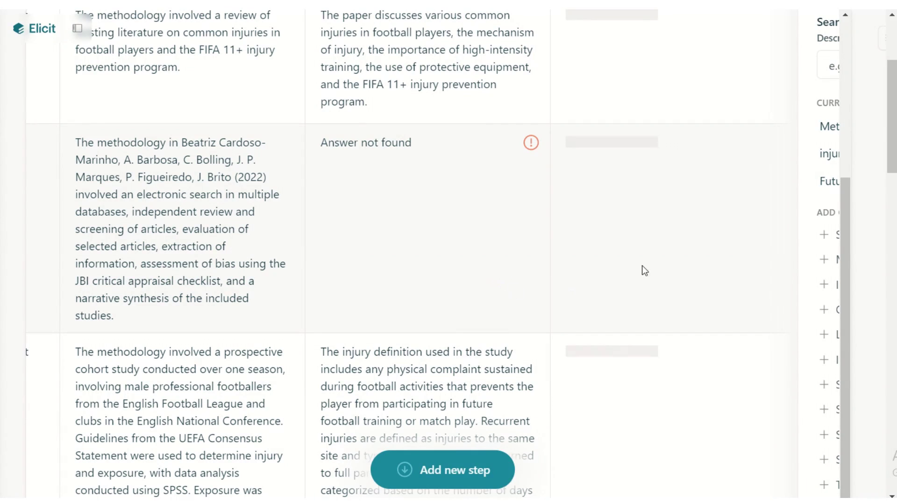
{"action": "scroll", "coordinate": [623, 235], "scroll_direction": "up", "scroll_amount": 2}
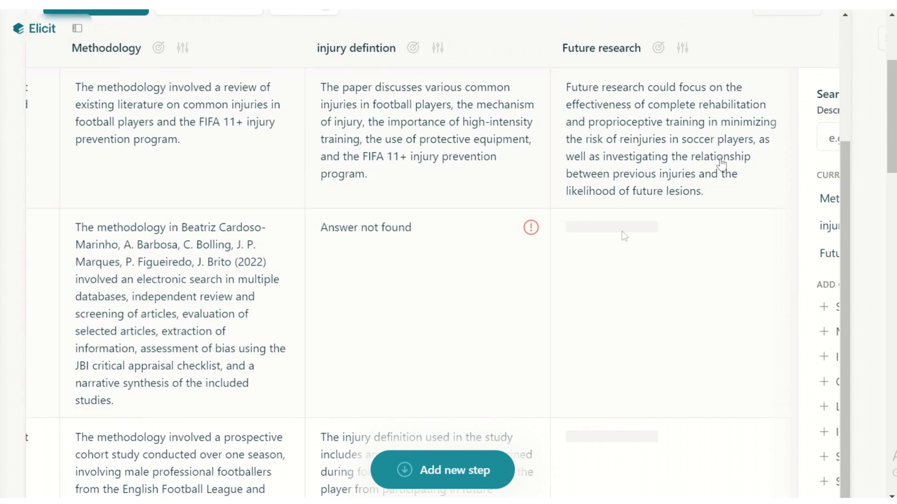
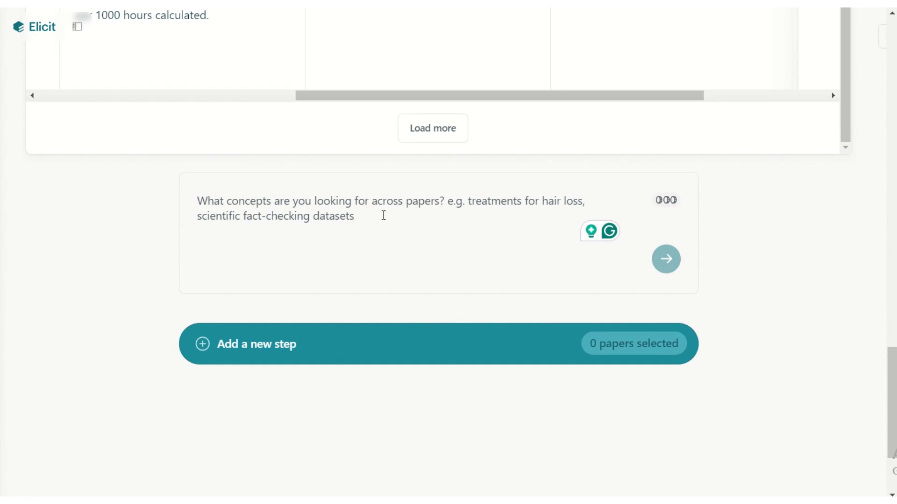
Get a list of concepts across papers for the question "What are the mechanisms of ACL injury in football players?".
{"action": "type", "text": "Wh"}
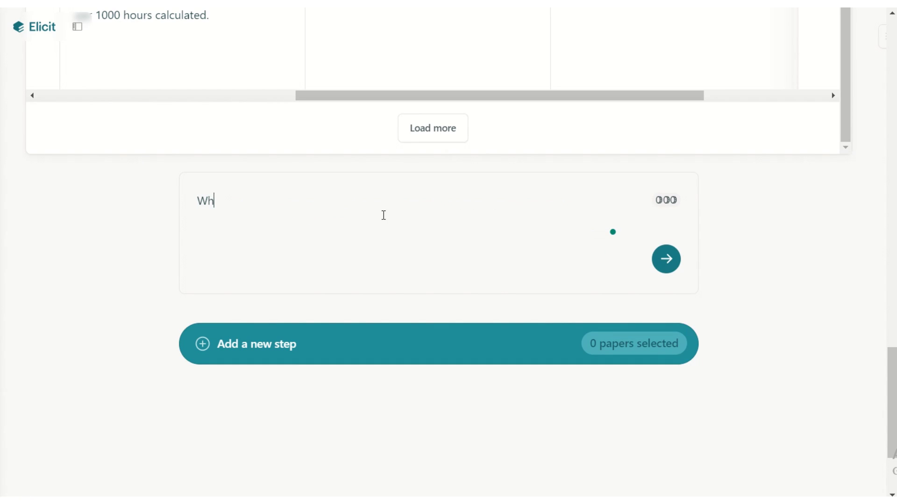
{"action": "type", "text": "at are the mecha"}
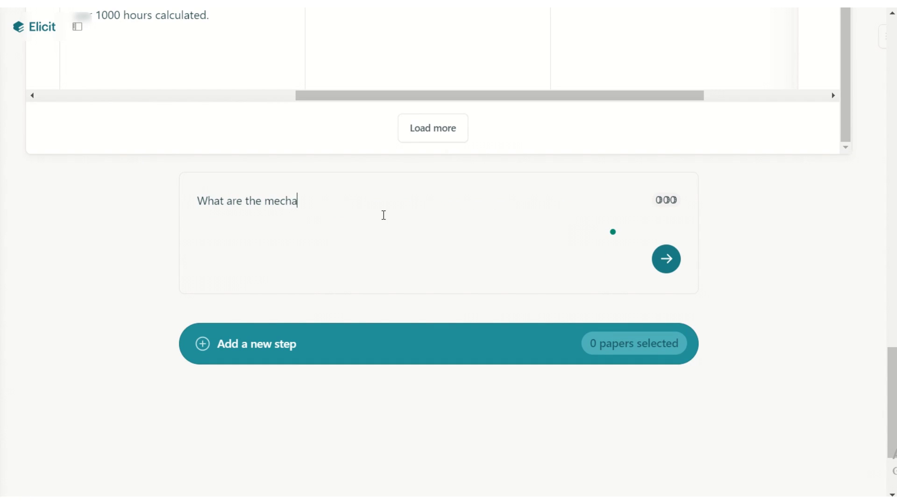
{"action": "type", "text": "nisms of ACL injuryin"}
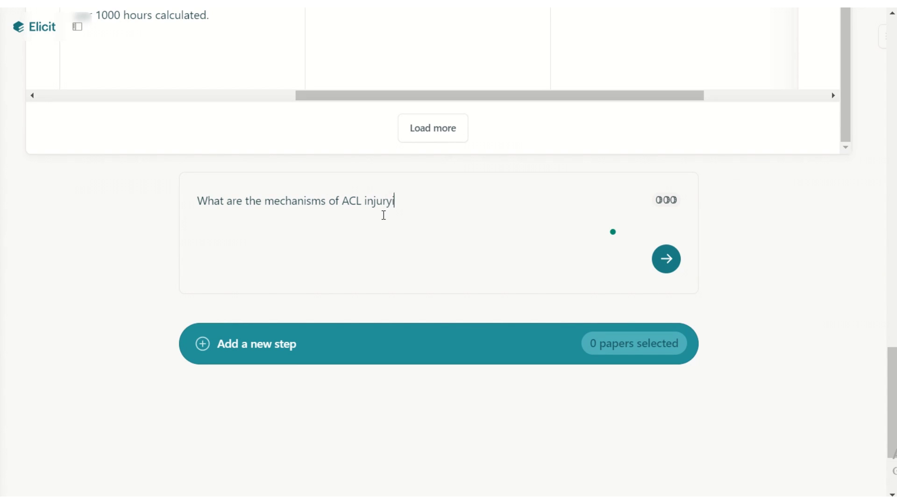
{"action": "key", "text": "BackSpace"}
{"action": "key", "text": "BackSpace"}
{"action": "type", "text": "in football players?"}
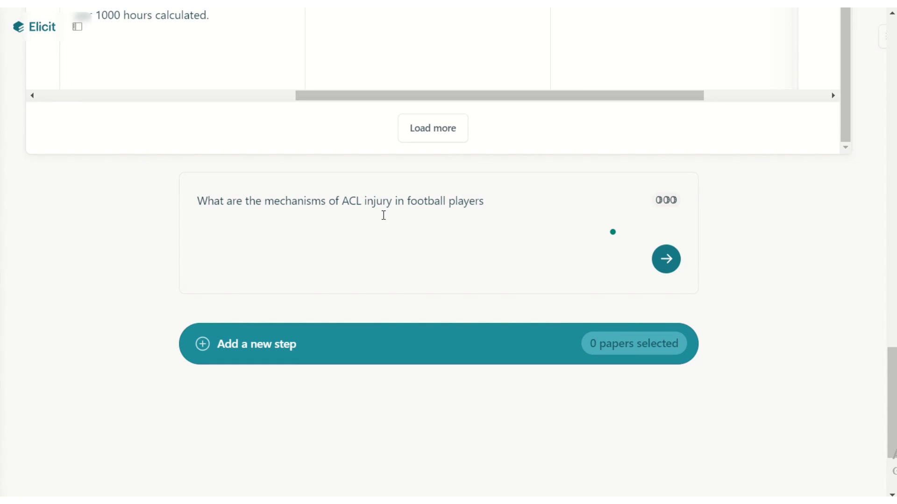
{"action": "key", "text": "Return"}
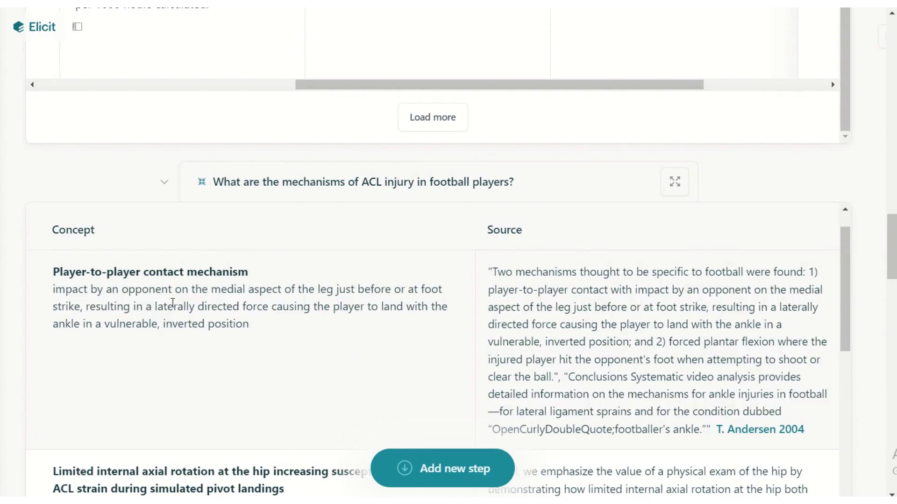
View the relevant quotes and source paper behind the "Player-to-player contact mechanism" concept, and return to the notebook.
{"action": "scroll", "coordinate": [173, 303], "scroll_direction": "down", "scroll_amount": 6}
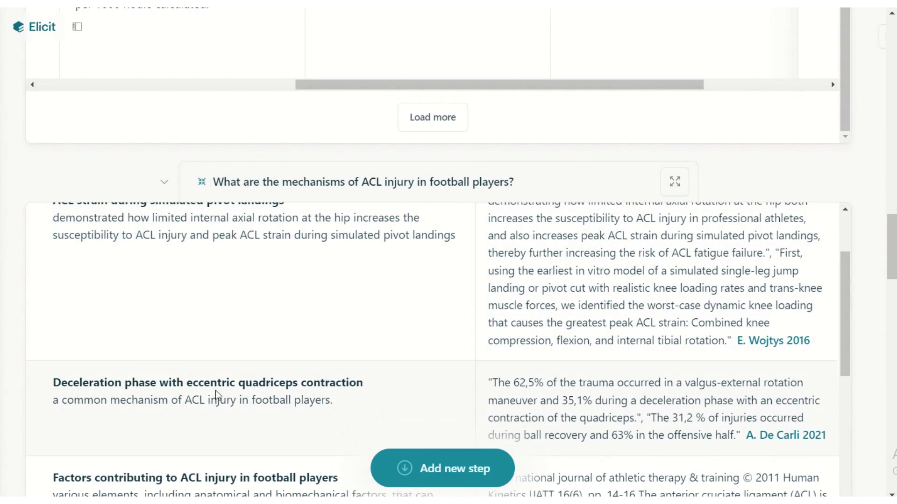
{"action": "scroll", "coordinate": [215, 394], "scroll_direction": "up", "scroll_amount": 6}
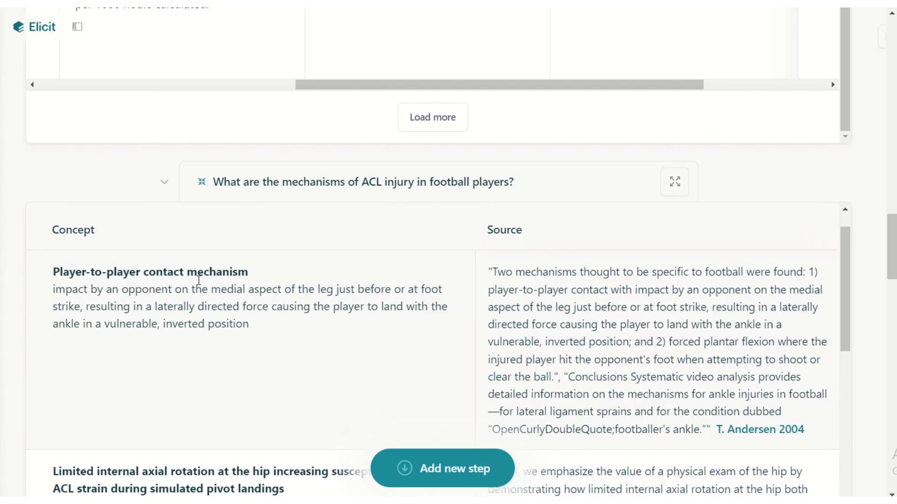
{"action": "left_click", "coordinate": [756, 430]}
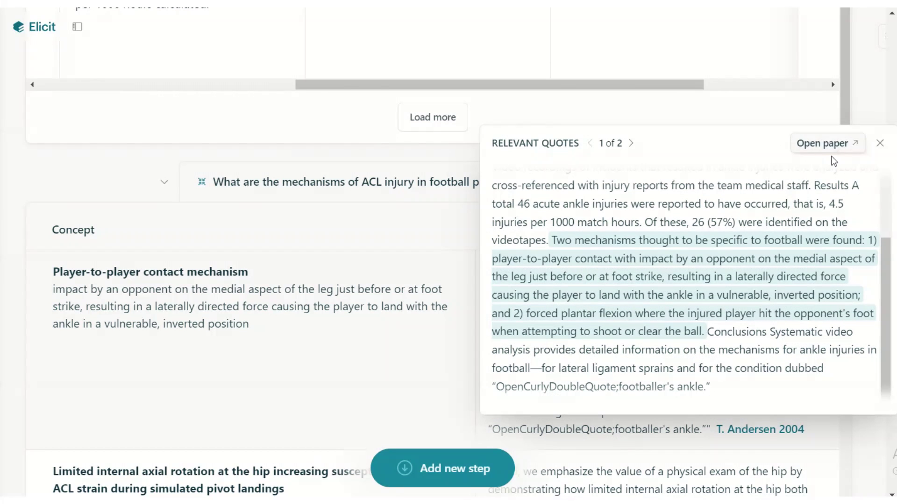
{"action": "left_click", "coordinate": [811, 144]}
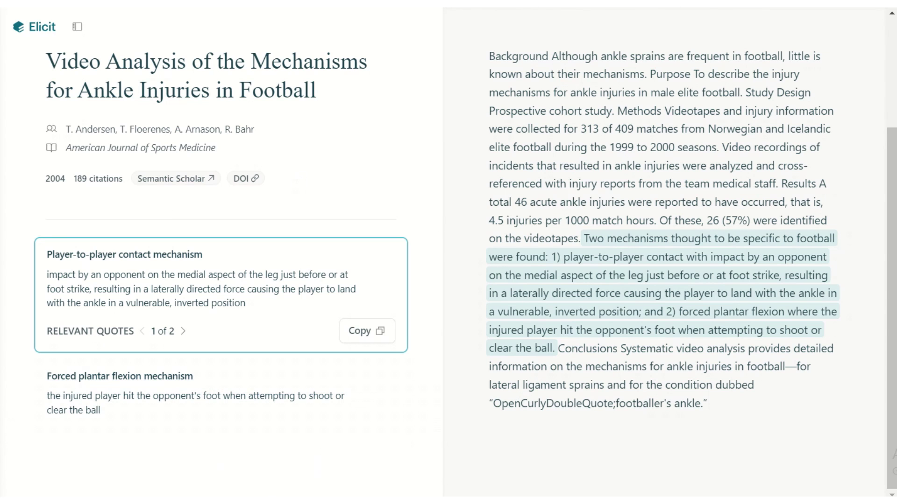
{"action": "scroll", "coordinate": [149, 136], "scroll_direction": "up", "scroll_amount": 3}
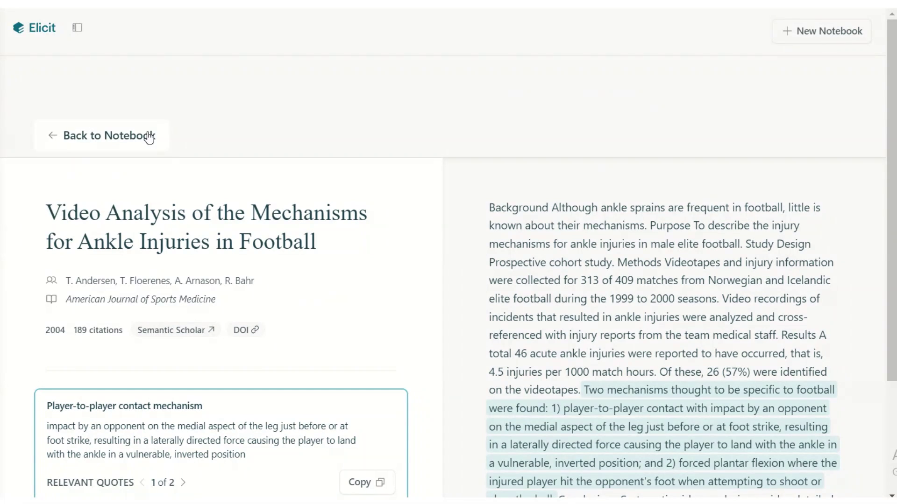
{"action": "left_click", "coordinate": [149, 137]}
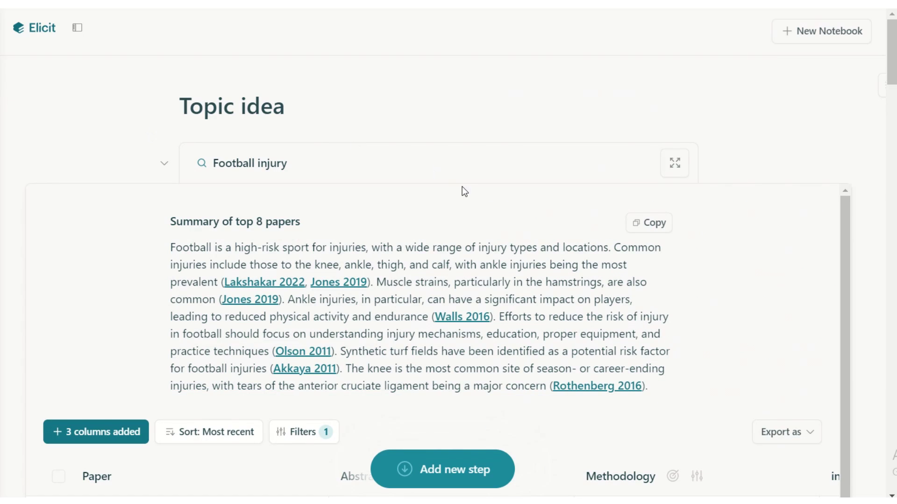
Examine the football injury results table and the concepts and sources listed for the ACL injury mechanisms question.
{"action": "scroll", "coordinate": [462, 191], "scroll_direction": "down", "scroll_amount": 5}
{"action": "scroll", "coordinate": [520, 236], "scroll_direction": "down", "scroll_amount": 4}
{"action": "scroll", "coordinate": [527, 246], "scroll_direction": "up", "scroll_amount": 5}
{"action": "scroll", "coordinate": [517, 246], "scroll_direction": "down", "scroll_amount": 5}
{"action": "scroll", "coordinate": [496, 246], "scroll_direction": "down", "scroll_amount": 6}
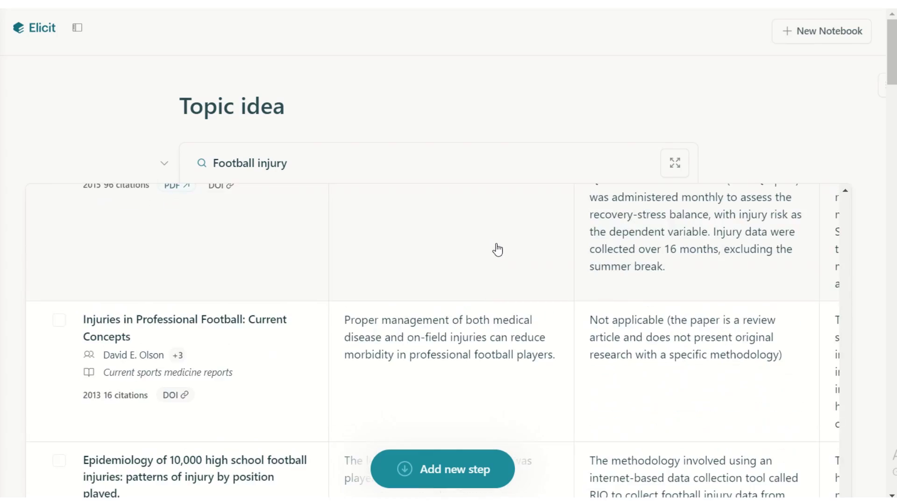
{"action": "scroll", "coordinate": [894, 80], "scroll_direction": "down", "scroll_amount": 1}
{"action": "left_click_drag", "start_coordinate": [895, 79], "coordinate": [890, 316]}
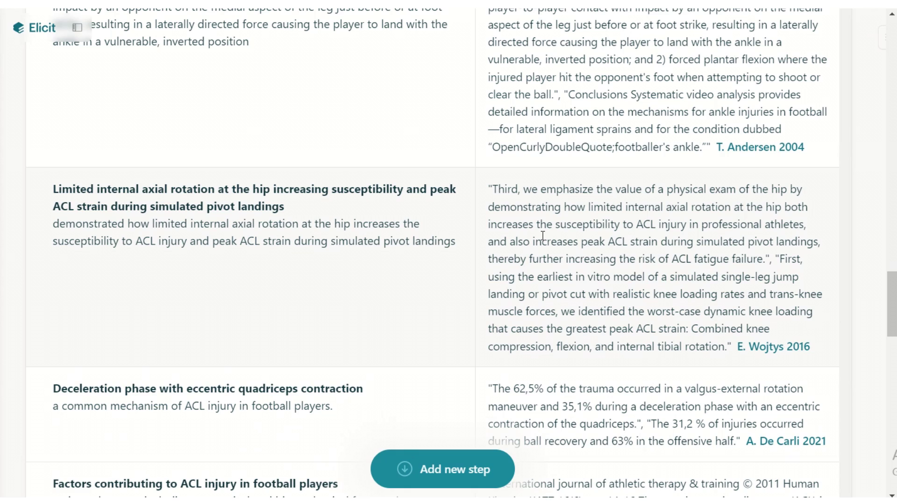
{"action": "scroll", "coordinate": [533, 247], "scroll_direction": "down", "scroll_amount": 3}
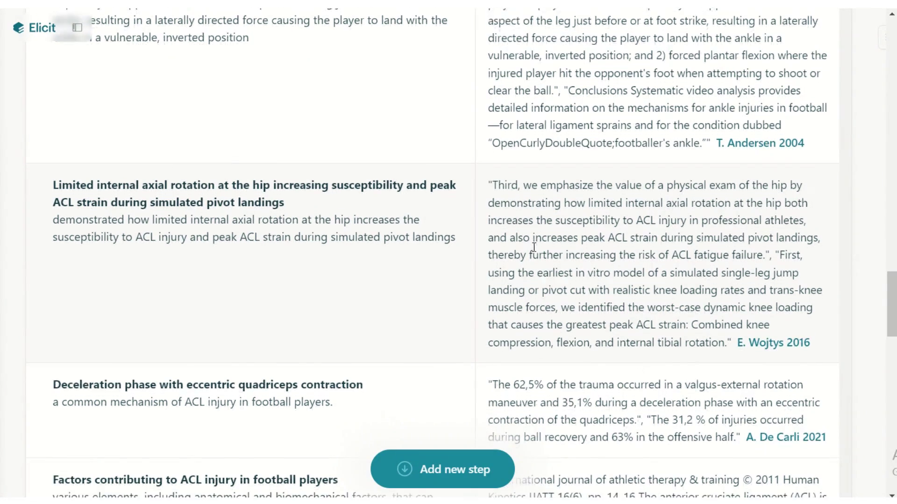
Add a new step at the end of the notebook for asking a new question and finding papers.
{"action": "left_click", "coordinate": [422, 470]}
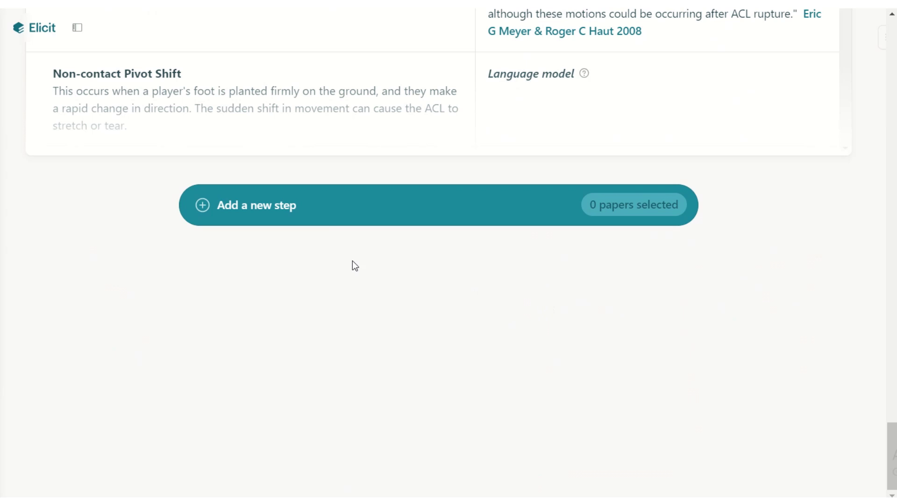
{"action": "left_click", "coordinate": [332, 206]}
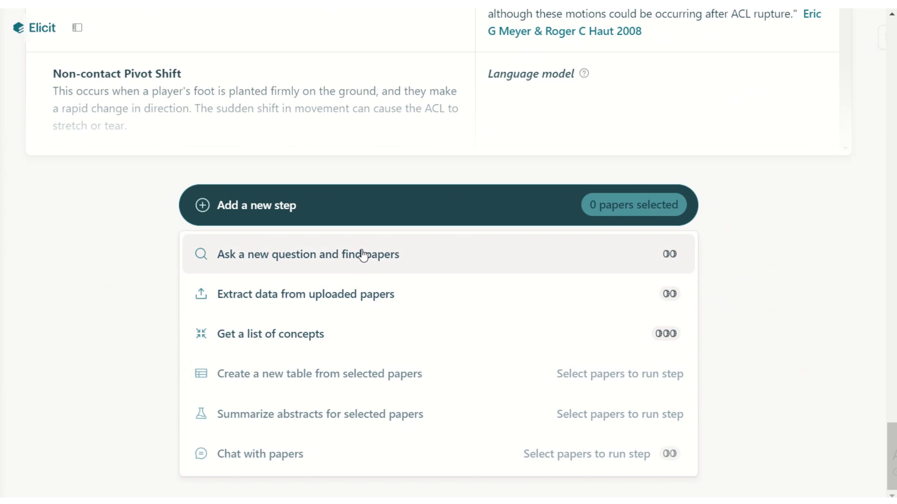
{"action": "left_click", "coordinate": [392, 260]}
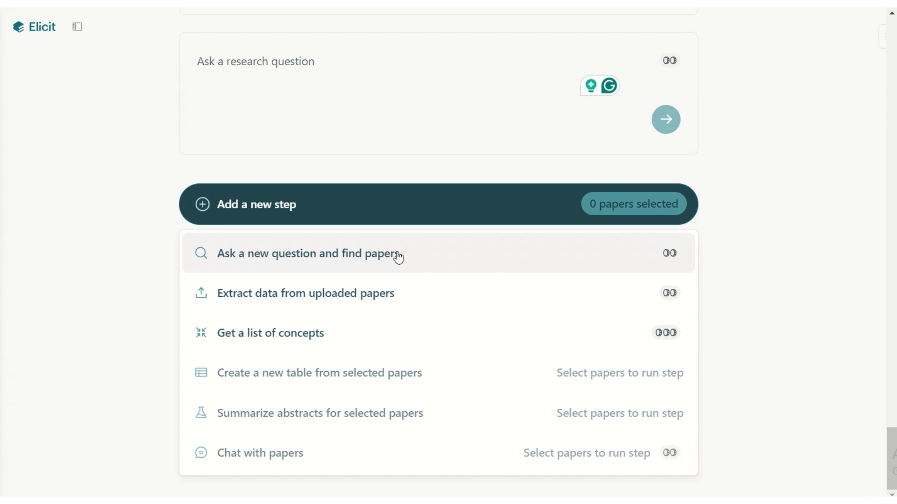
{"action": "left_click", "coordinate": [397, 257]}
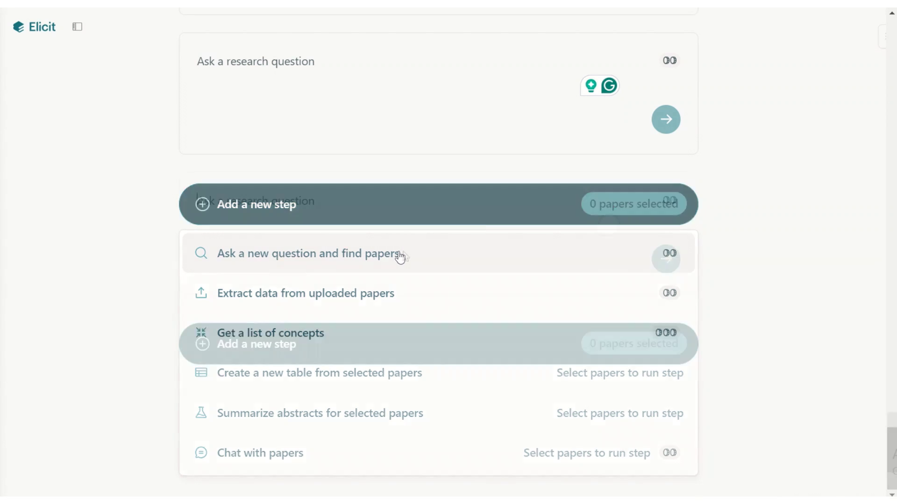
{"action": "key", "text": "BackSpace"}
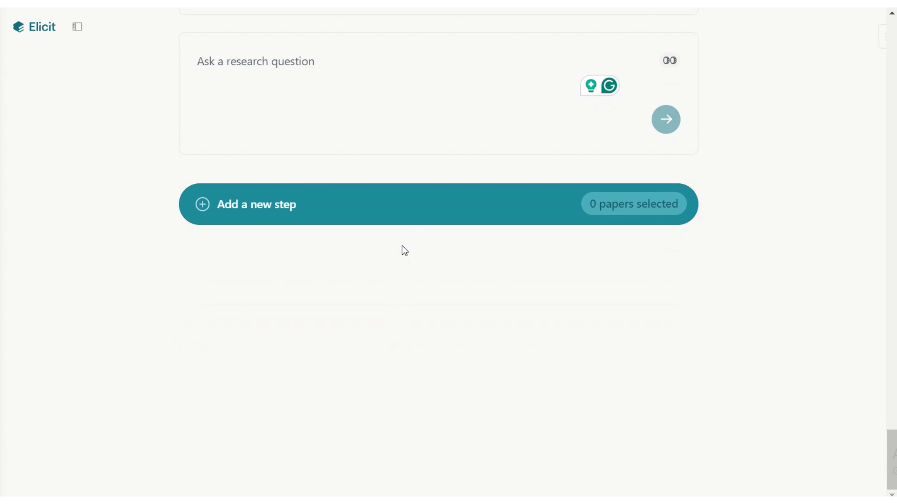